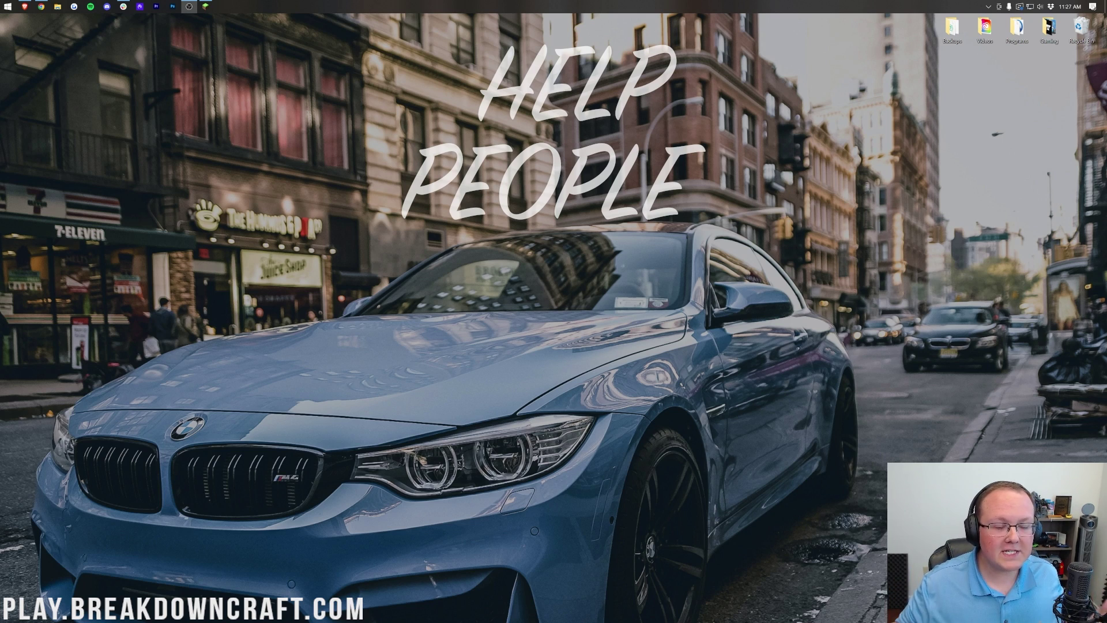
Open the Minecraft Launcher and select Latest release 1.19 as the Java Edition version to play
{"action": "left_click", "coordinate": [206, 6]}
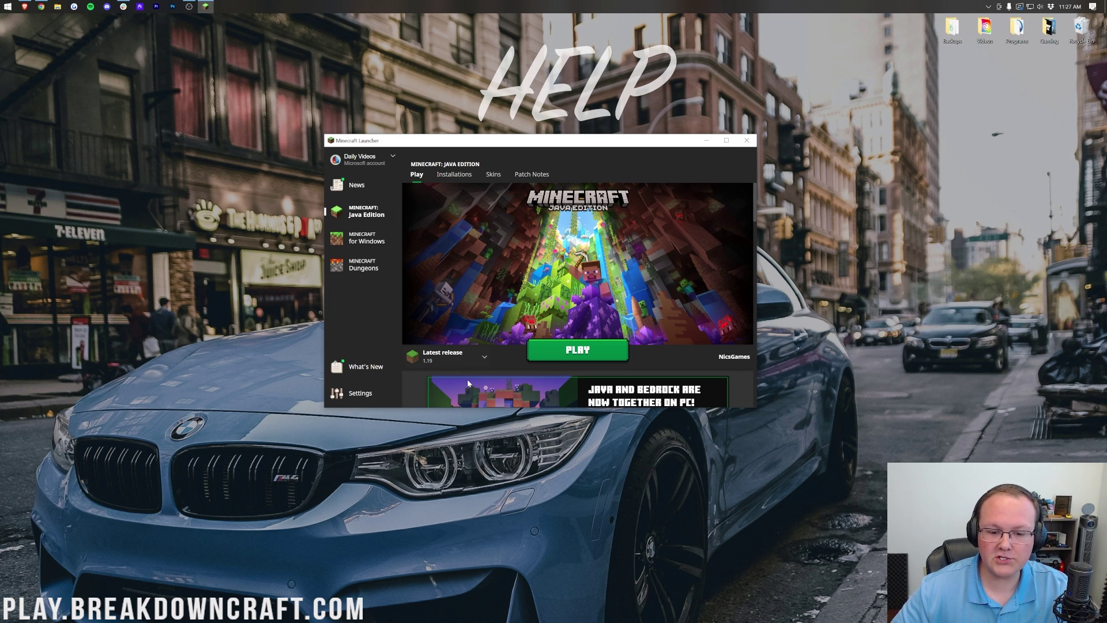
{"action": "left_click", "coordinate": [476, 358]}
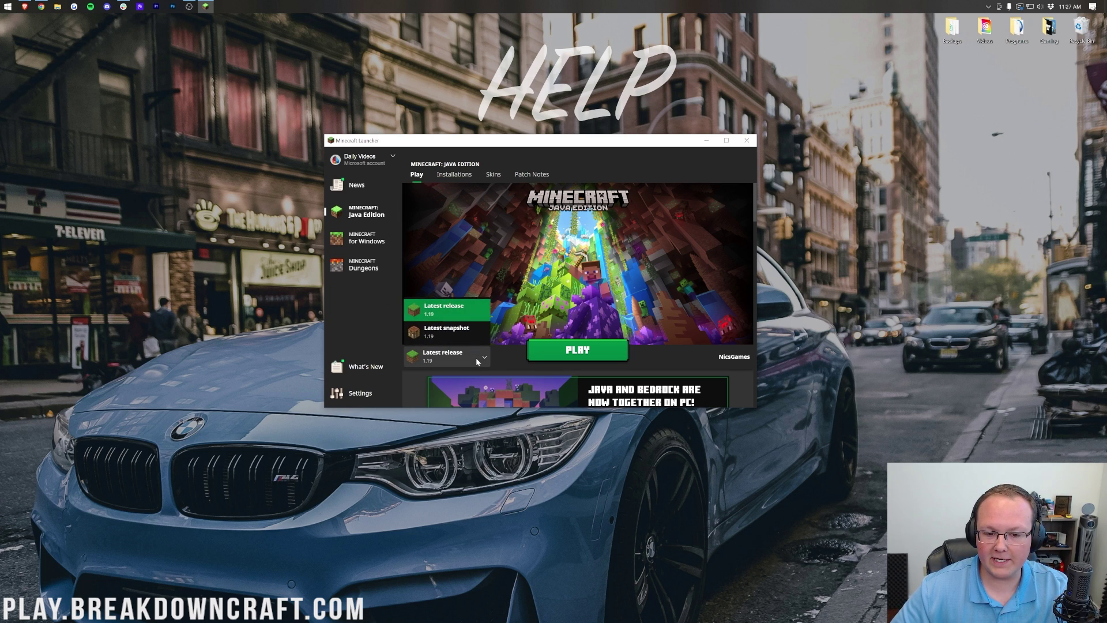
{"action": "left_click", "coordinate": [441, 312]}
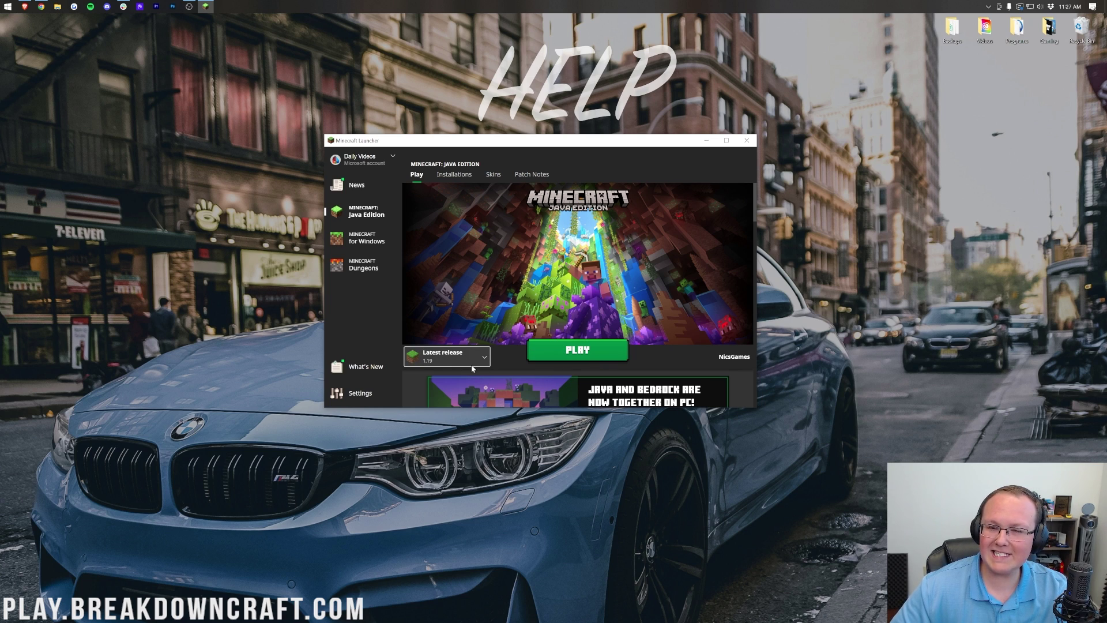
Create a new Java Edition installation named Minecraft 1.19 that uses release 1.19
{"action": "left_click", "coordinate": [459, 179]}
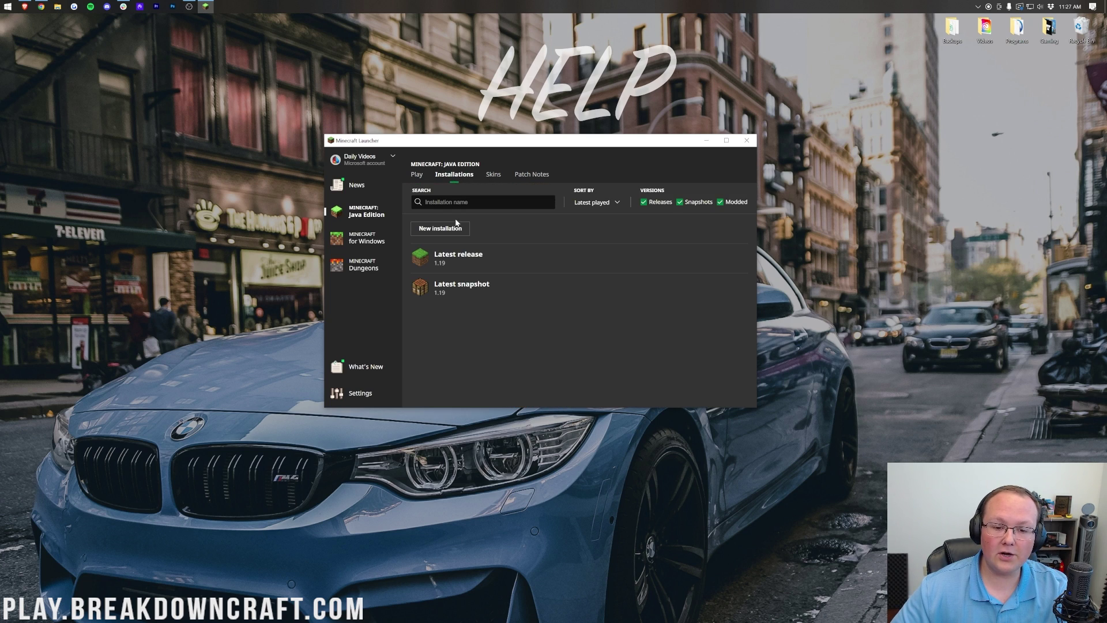
{"action": "left_click", "coordinate": [440, 229]}
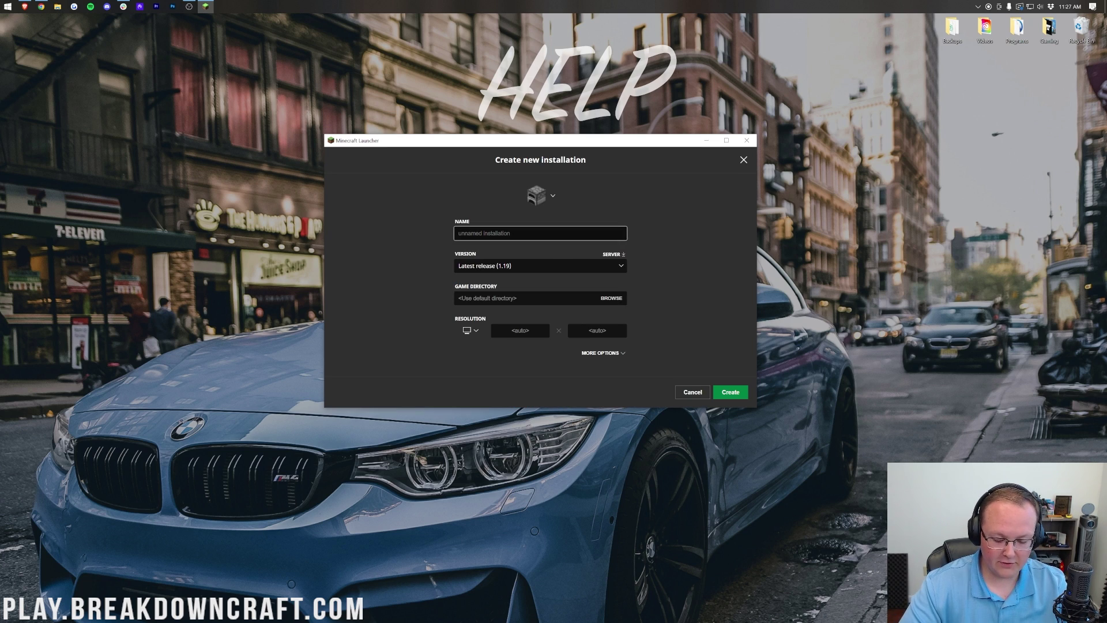
{"action": "type", "text": "Minecraft 1.19"}
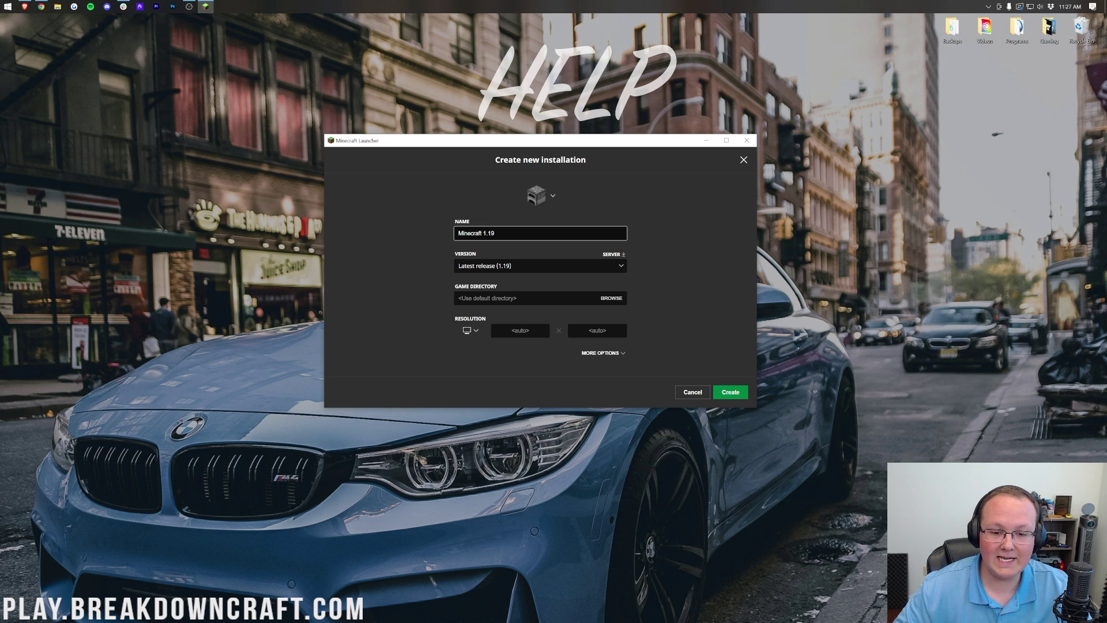
{"action": "left_click", "coordinate": [479, 267]}
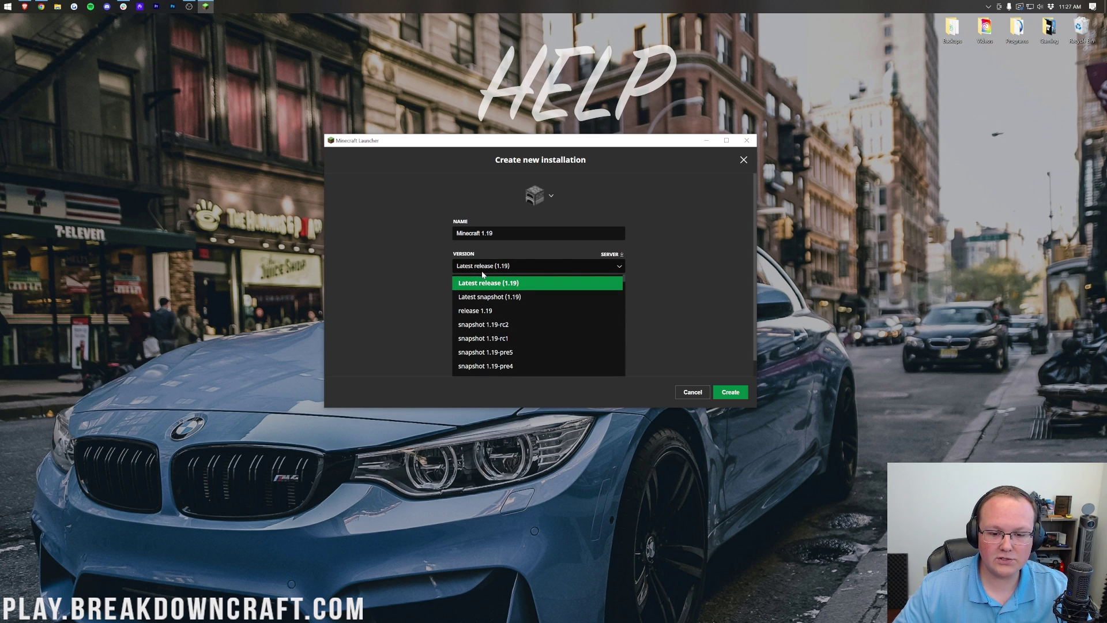
{"action": "left_click", "coordinate": [491, 312]}
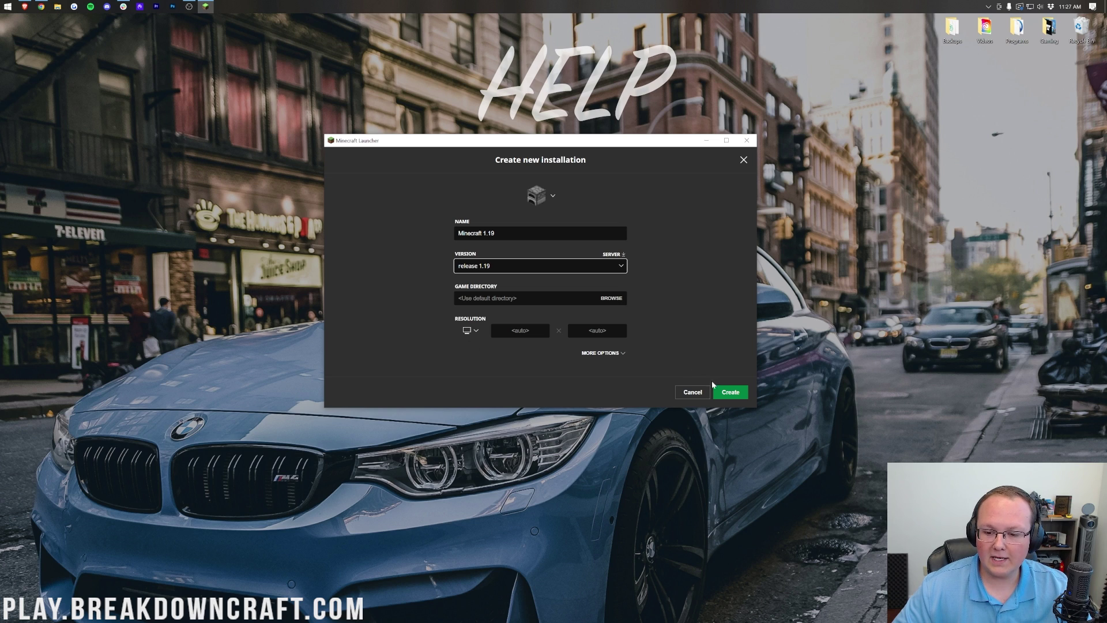
{"action": "left_click", "coordinate": [729, 392]}
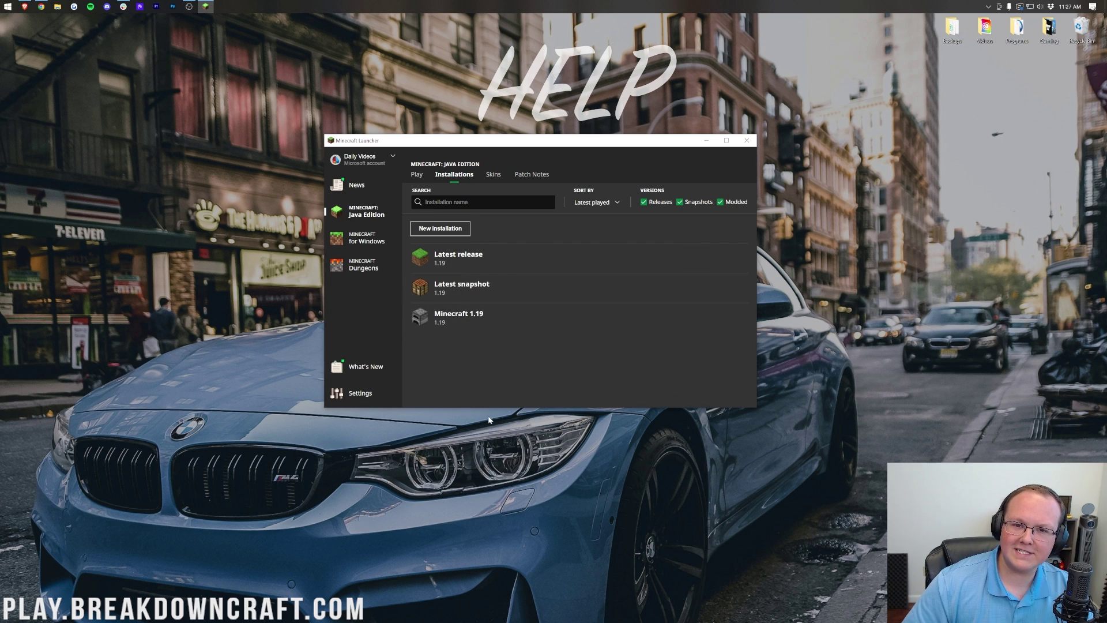
Delete the Minecraft 1.19 installation and close the launcher
{"action": "left_click", "coordinate": [742, 317]}
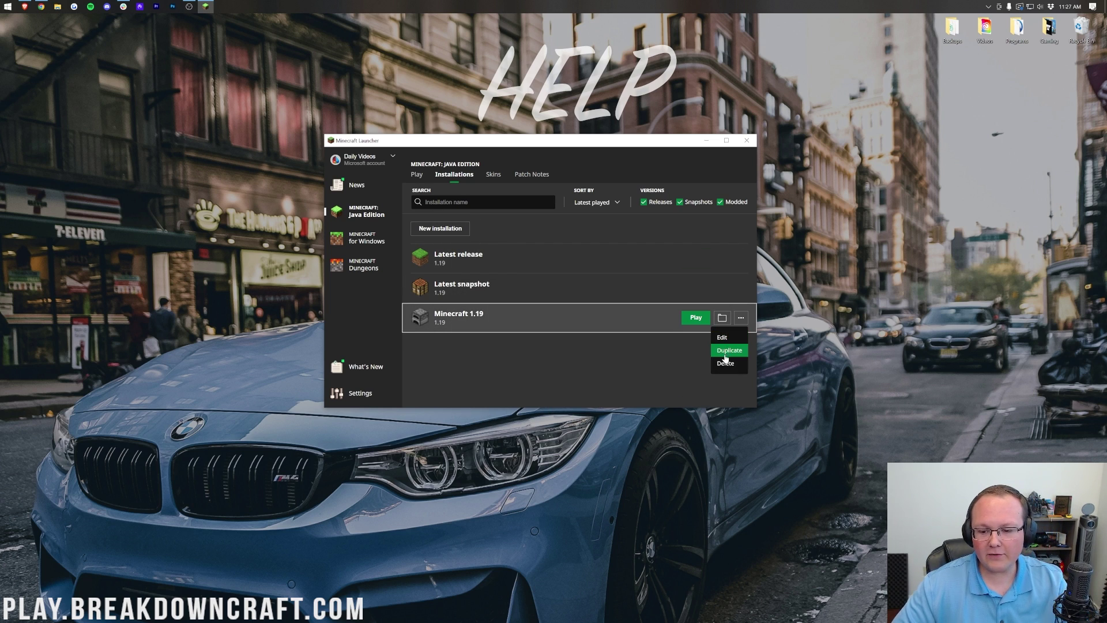
{"action": "left_click", "coordinate": [726, 358]}
{"action": "left_click", "coordinate": [559, 301]}
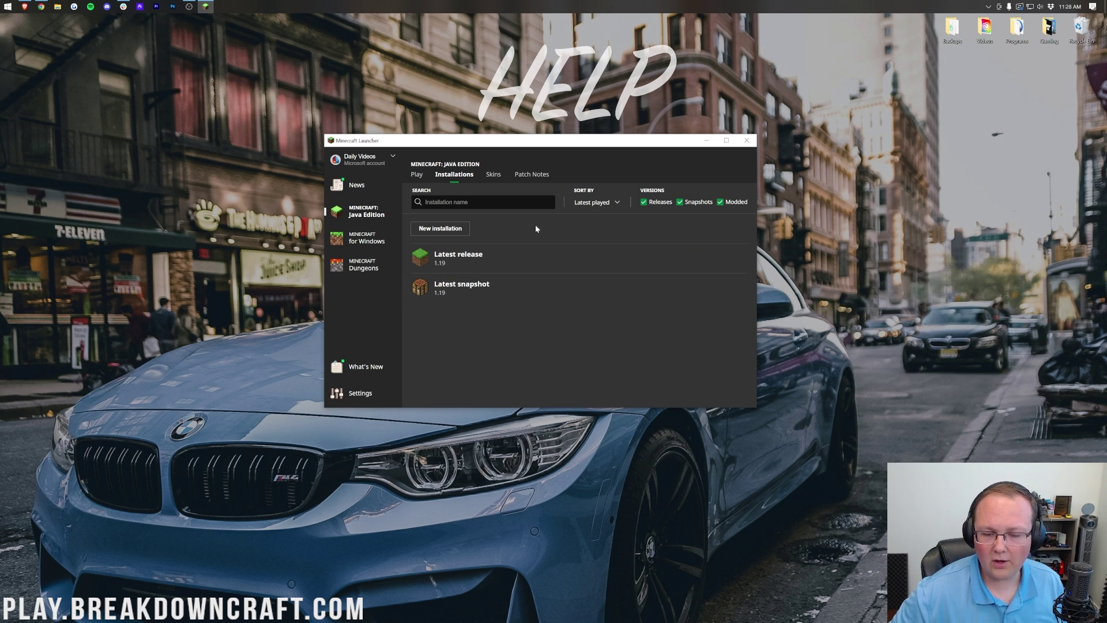
{"action": "left_click", "coordinate": [749, 143]}
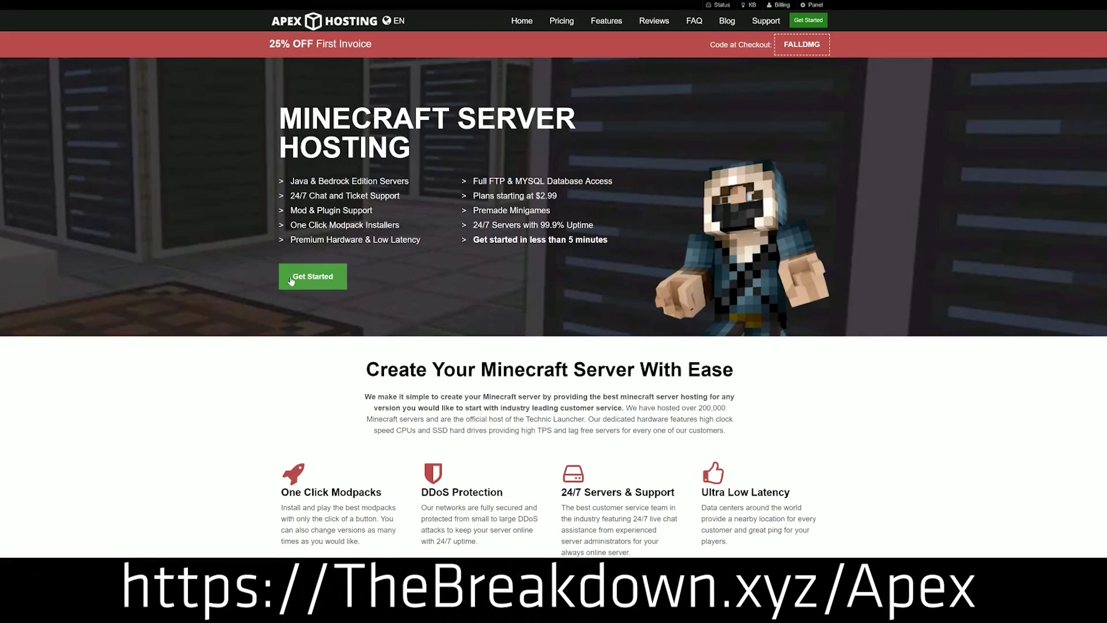
Review the Apex Hosting feature descriptions, including support, automated backups and instant setup, and the server panel's JAR file setting
{"action": "scroll", "coordinate": [433, 345], "scroll_direction": "down", "scroll_amount": 3}
{"action": "scroll", "coordinate": [432, 325], "scroll_direction": "down", "scroll_amount": 2}
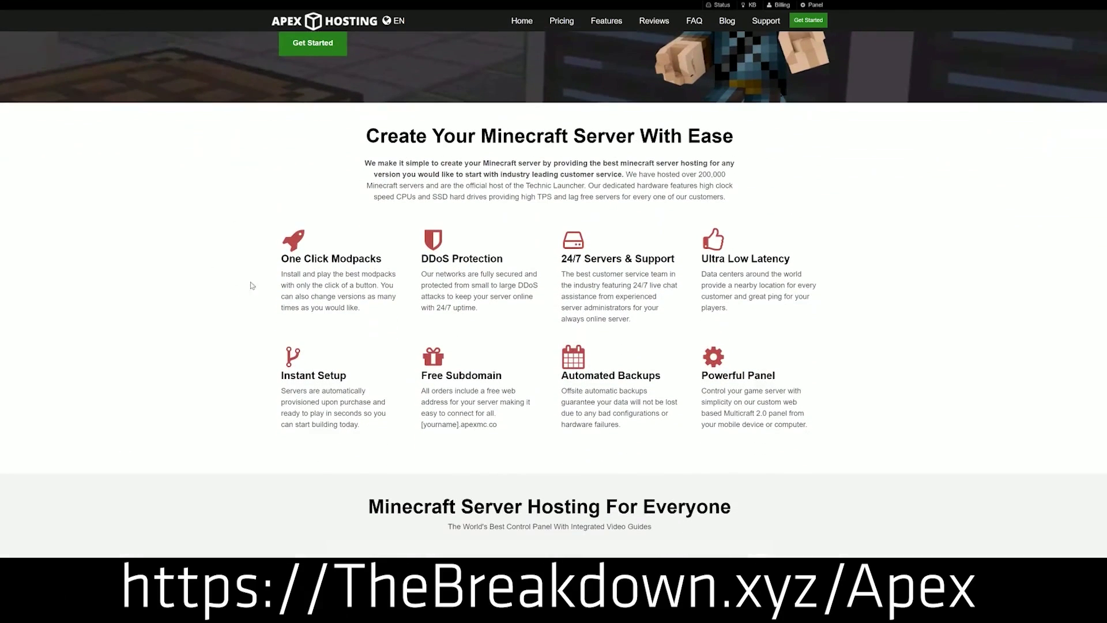
{"action": "left_click_drag", "start_coordinate": [281, 259], "coordinate": [676, 259]}
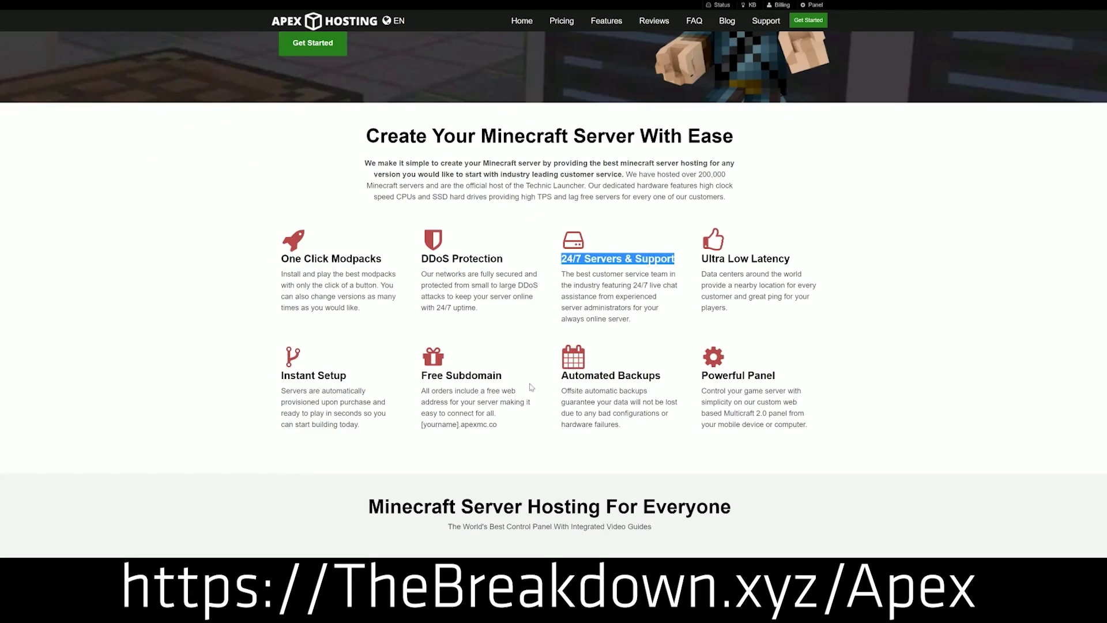
{"action": "left_click_drag", "start_coordinate": [559, 376], "coordinate": [696, 376]}
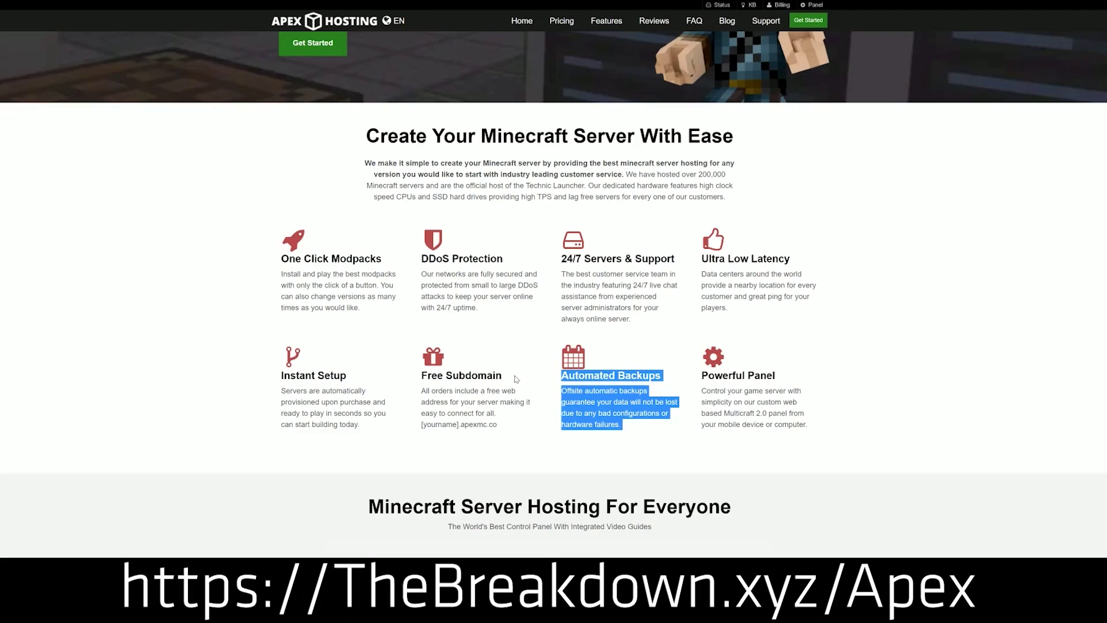
{"action": "left_click", "coordinate": [519, 379]}
{"action": "left_click_drag", "start_coordinate": [367, 425], "coordinate": [280, 374]}
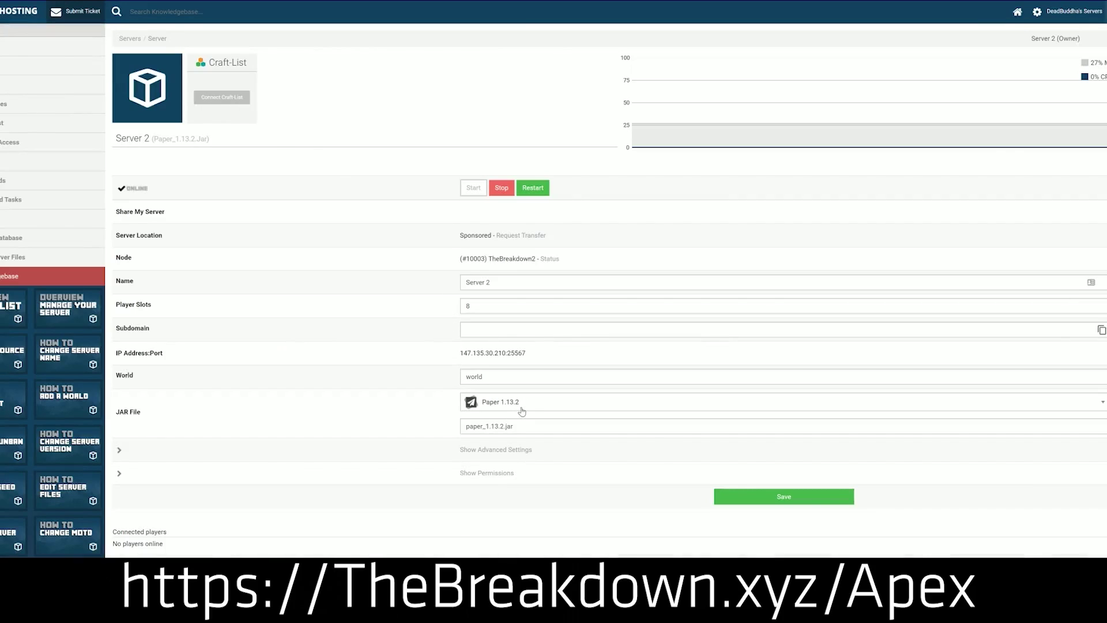
{"action": "left_click", "coordinate": [522, 409]}
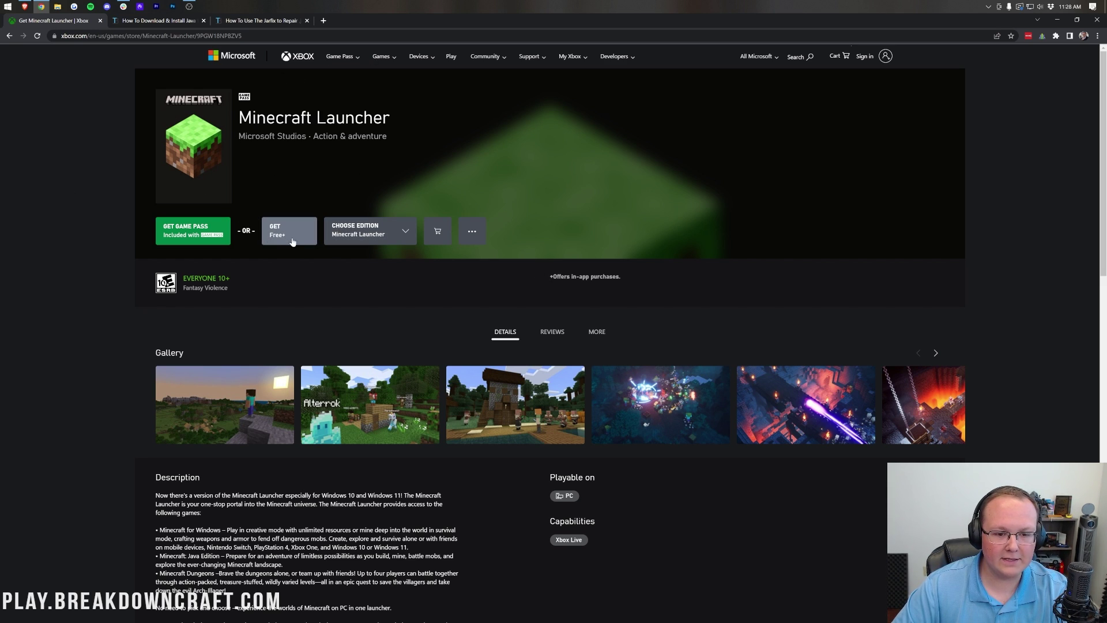
Leave the Minecraft Launcher store page in the browser and open the Xbox app
{"action": "left_click", "coordinate": [331, 239]}
{"action": "left_click", "coordinate": [290, 226]}
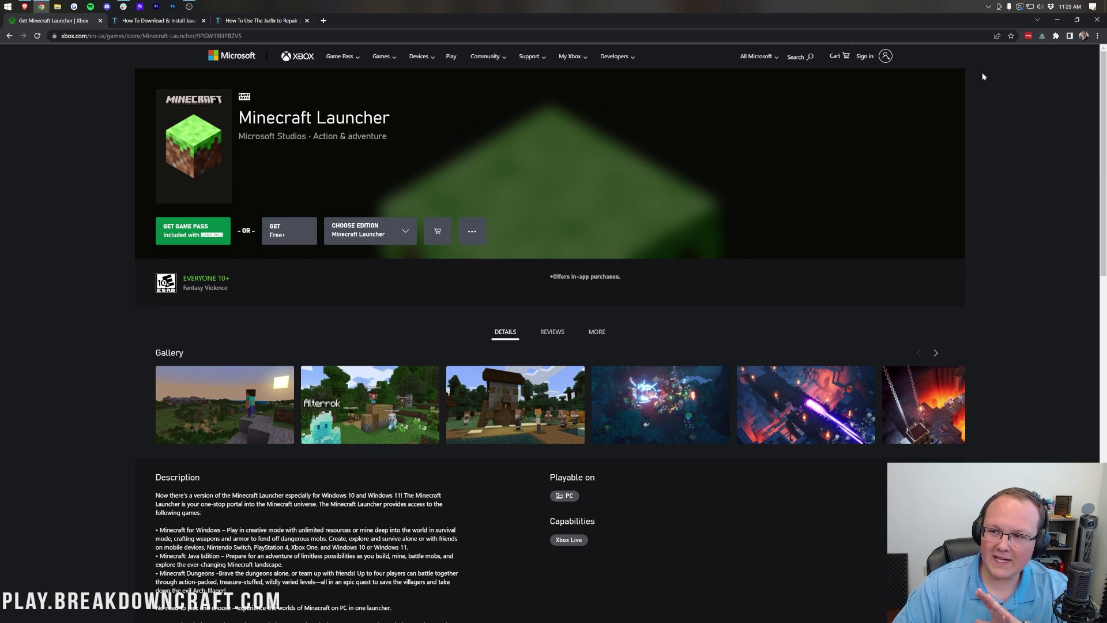
{"action": "left_click", "coordinate": [1057, 19]}
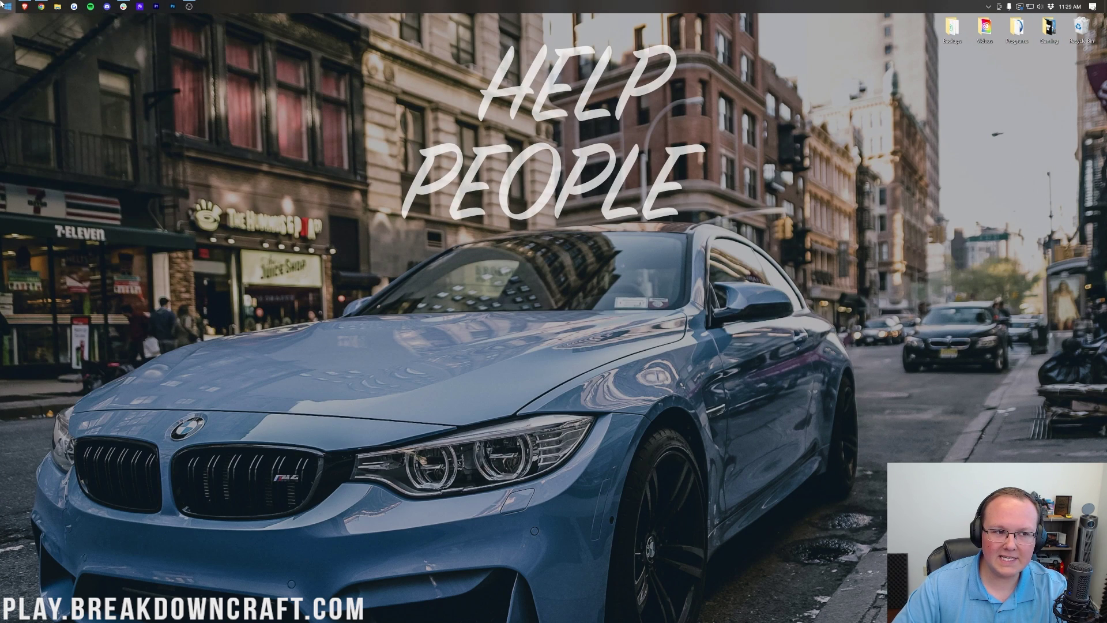
{"action": "left_click", "coordinate": [6, 5]}
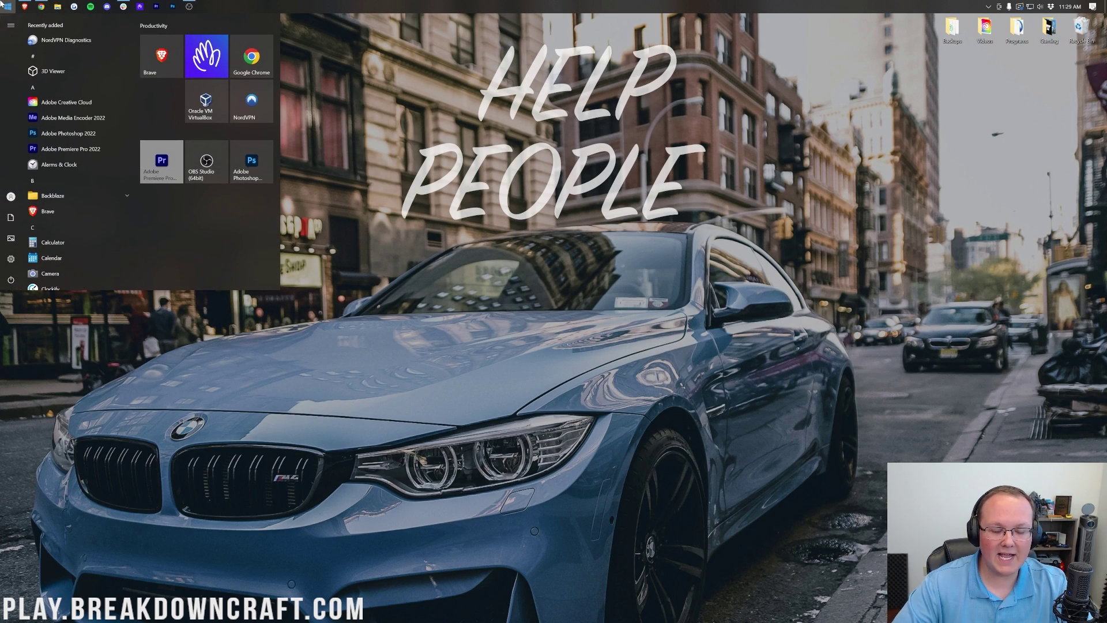
{"action": "type", "text": "xbox"}
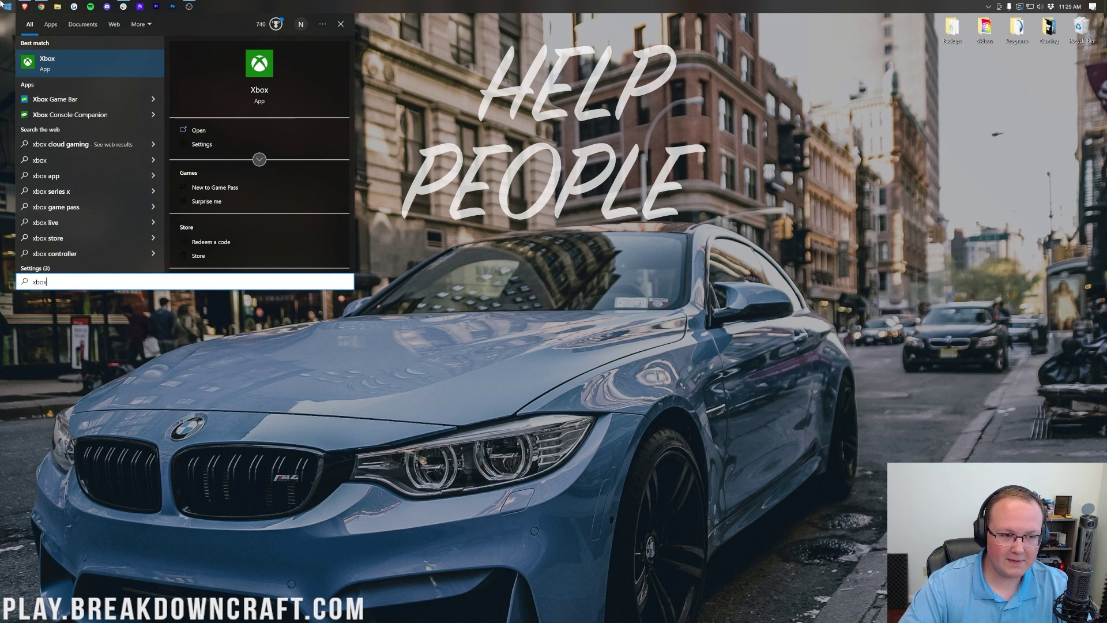
{"action": "left_click", "coordinate": [47, 62]}
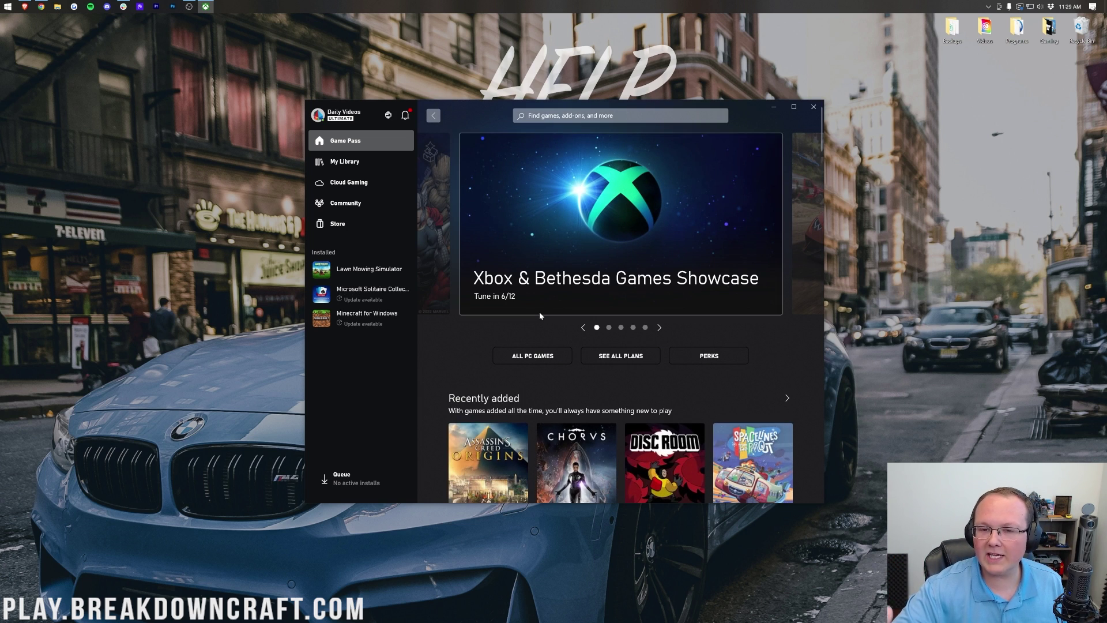
Install Minecraft Launcher from the Xbox app to C:\XboxGames and launch it, leaving the Xbox app closed
{"action": "left_click", "coordinate": [552, 115]}
{"action": "type", "text": "Minecraft Launcher"}
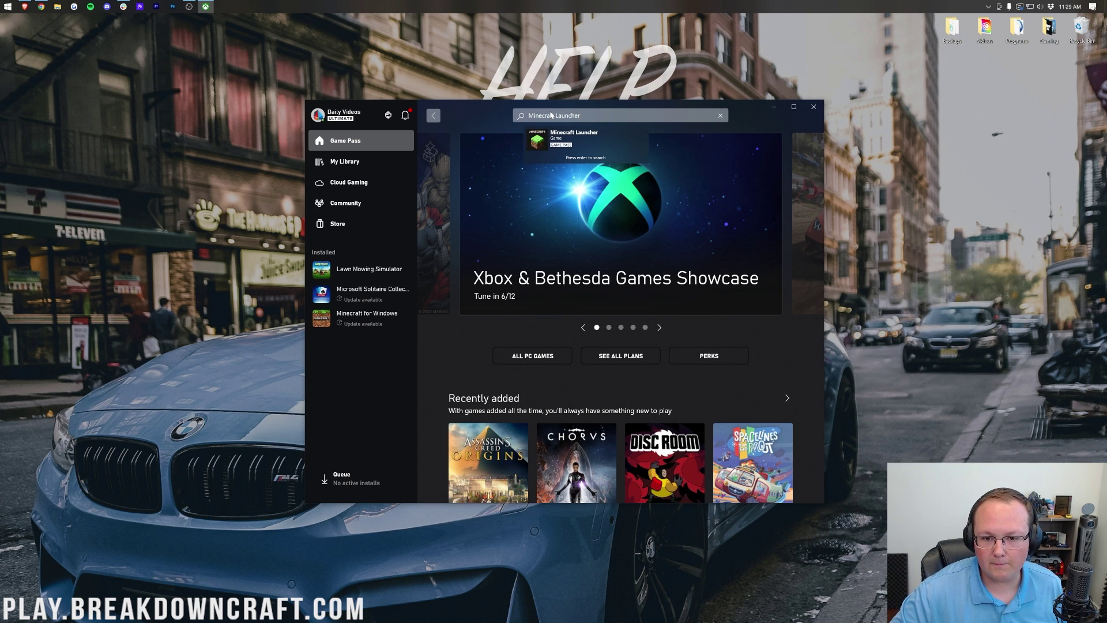
{"action": "left_click", "coordinate": [576, 142]}
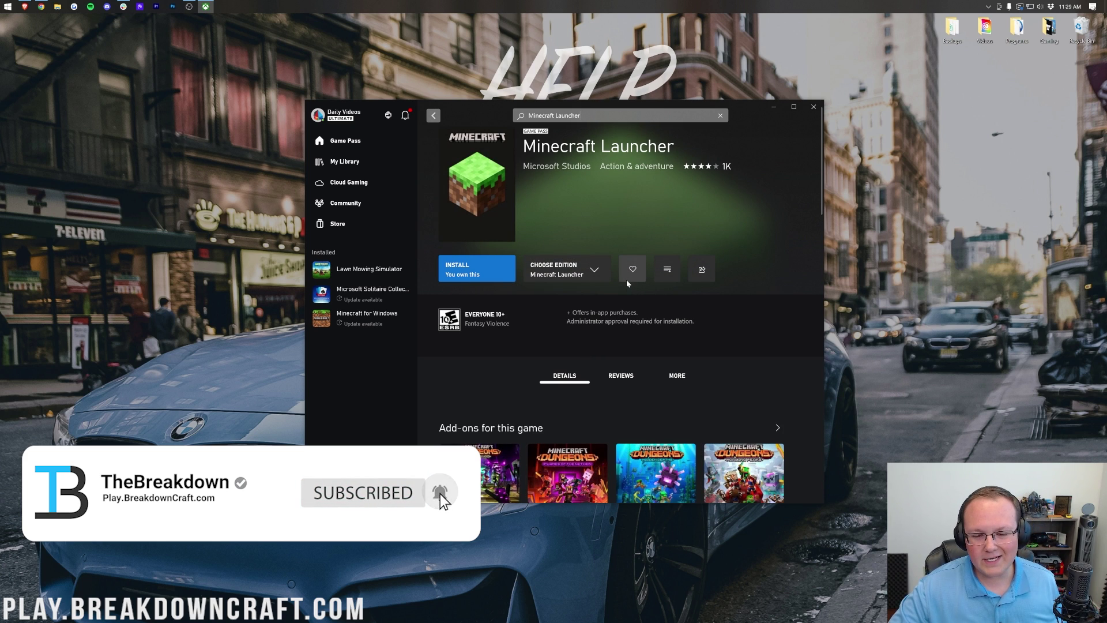
{"action": "left_click", "coordinate": [470, 270]}
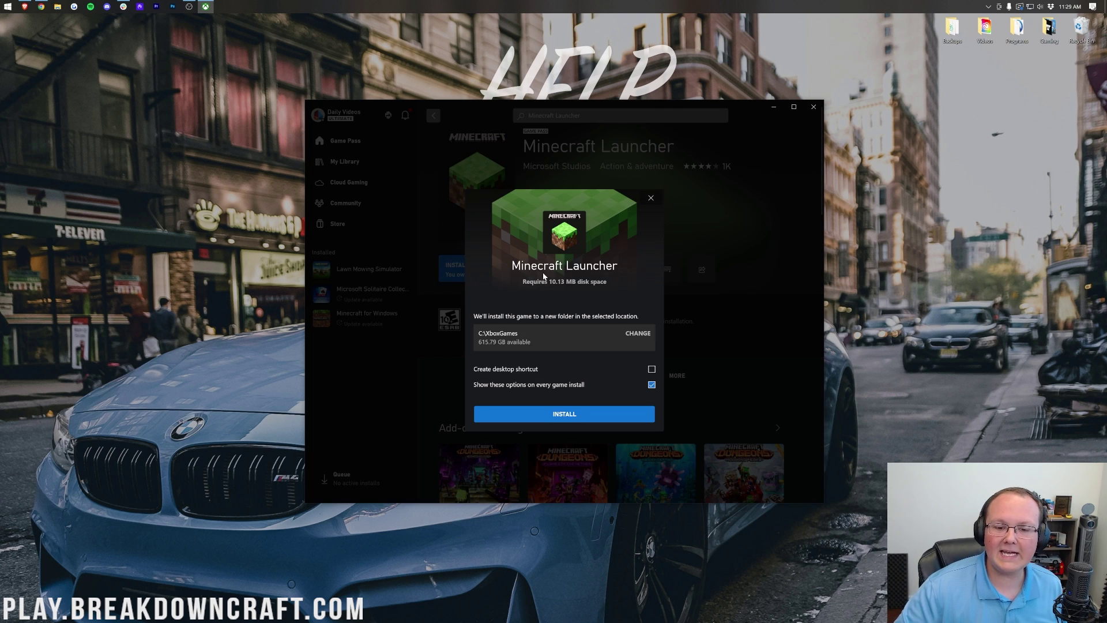
{"action": "left_click", "coordinate": [556, 411]}
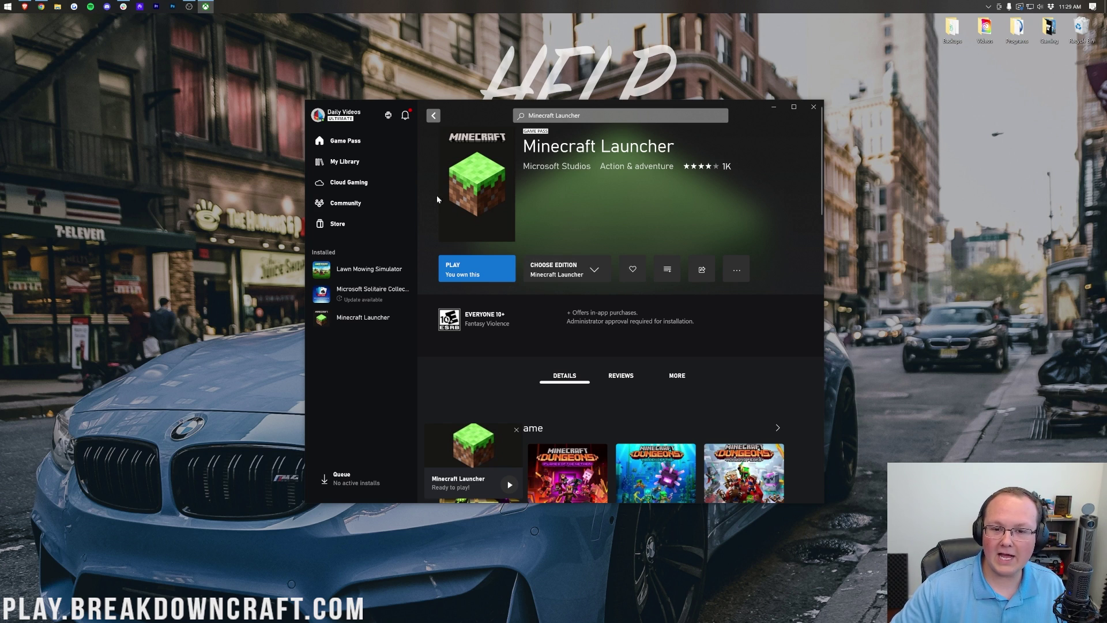
{"action": "left_click", "coordinate": [470, 276]}
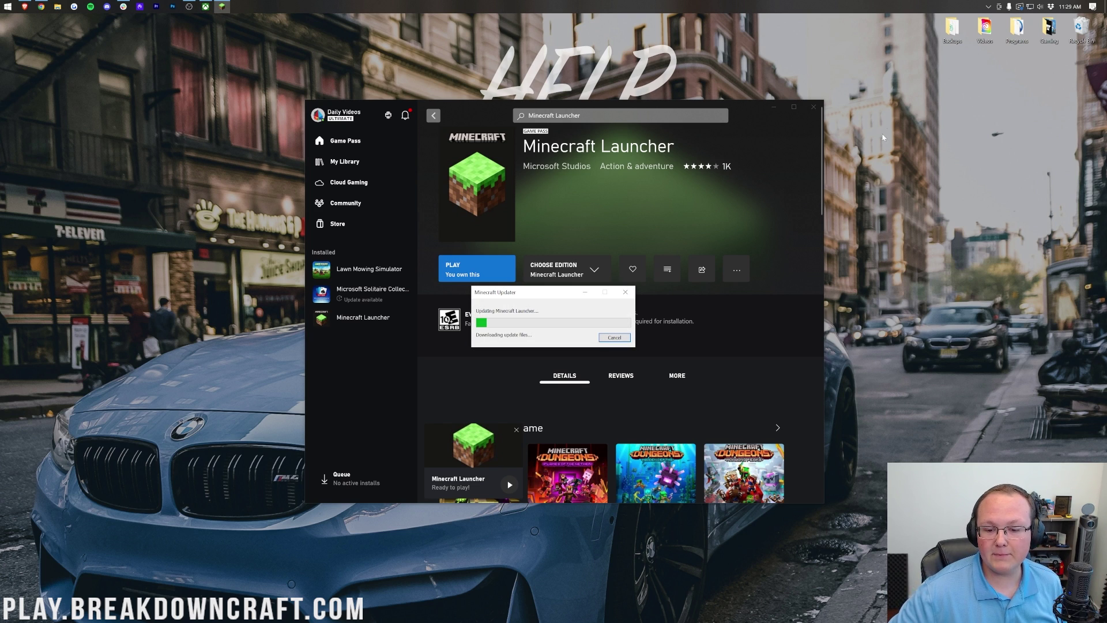
{"action": "left_click", "coordinate": [806, 112]}
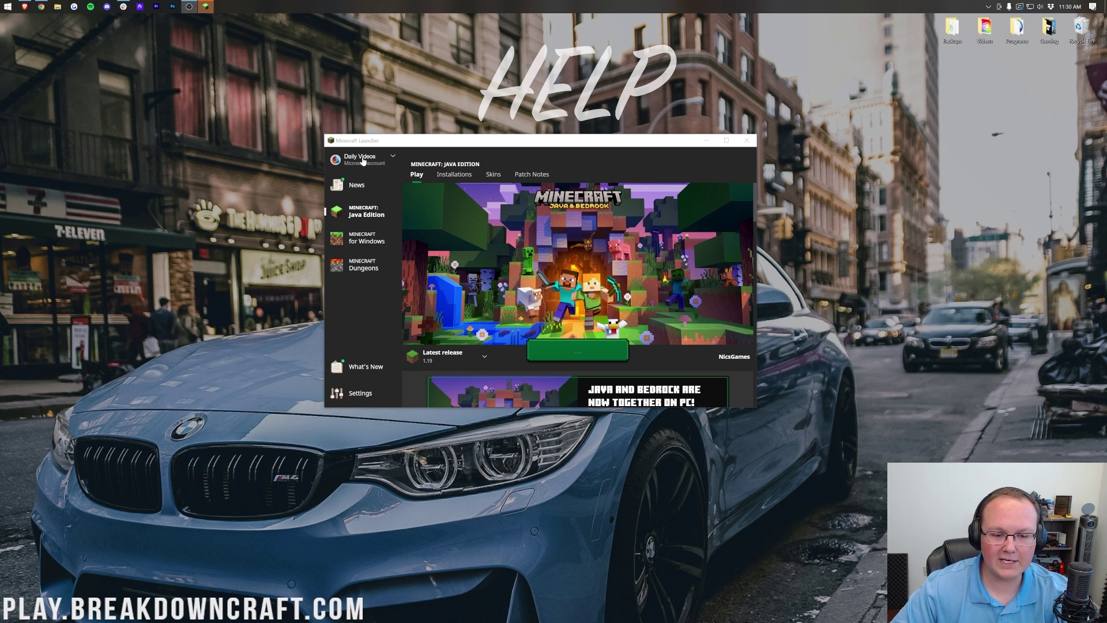
Bring up the launcher's login options, view the Mojang login form, and return to choose Microsoft login
{"action": "left_click", "coordinate": [369, 160]}
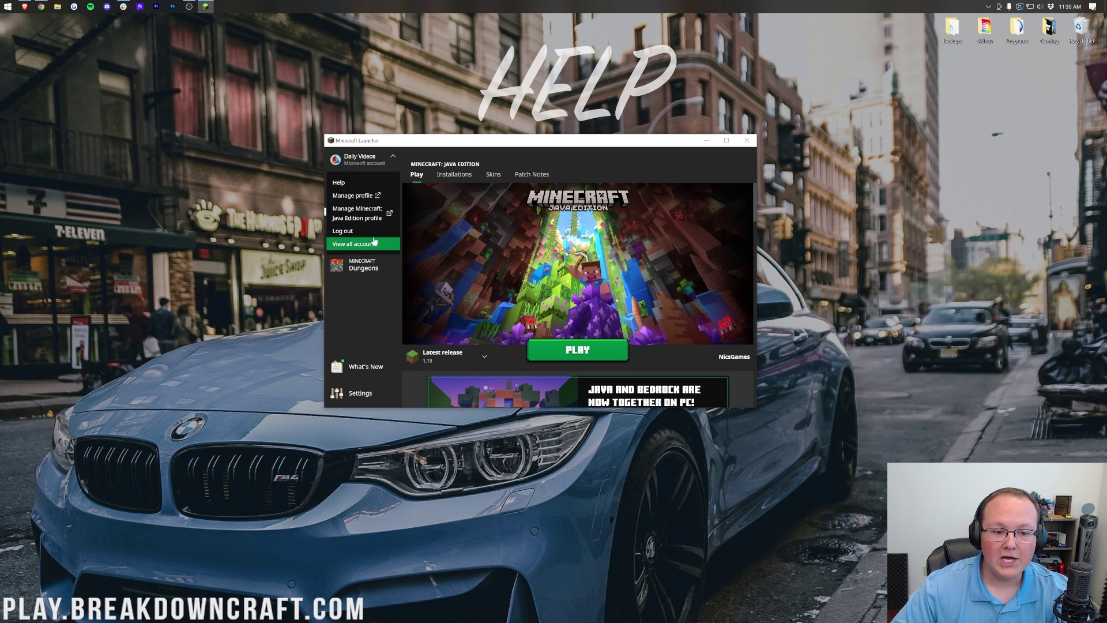
{"action": "left_click", "coordinate": [374, 241]}
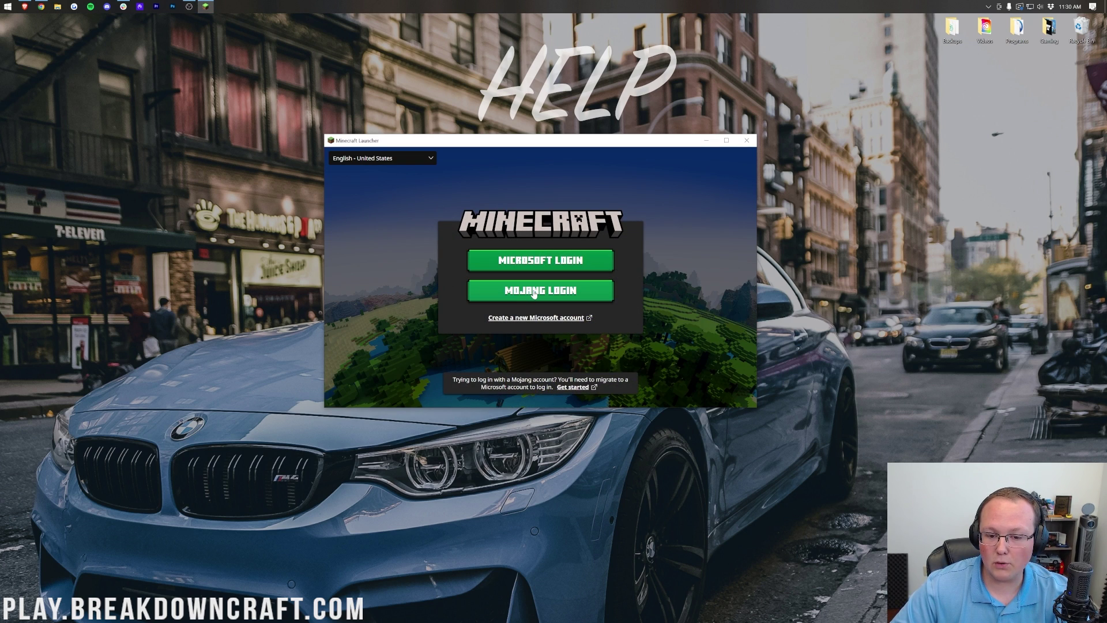
{"action": "left_click", "coordinate": [534, 292]}
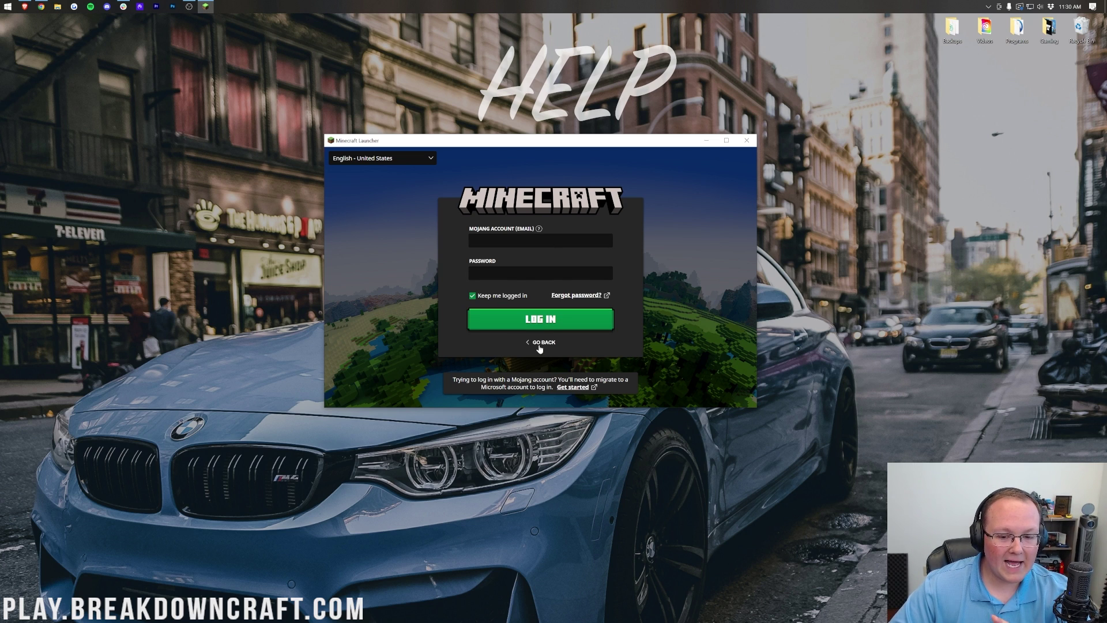
{"action": "left_click", "coordinate": [540, 345]}
{"action": "left_click", "coordinate": [537, 264]}
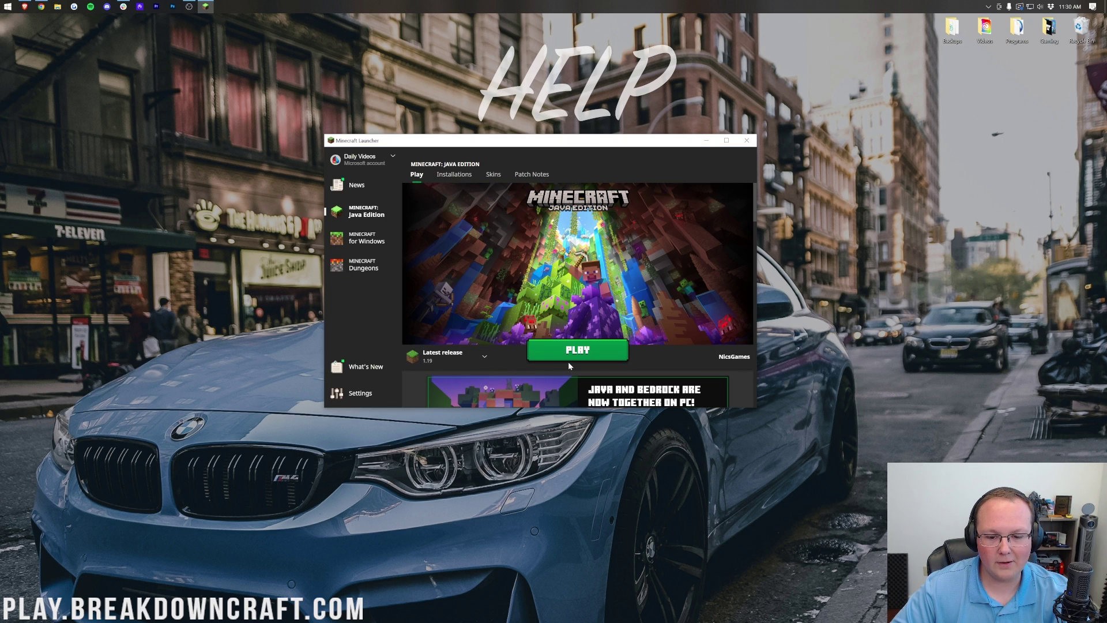
Start downloading and launching Java Edition's Latest release 1.19
{"action": "left_click", "coordinate": [570, 357]}
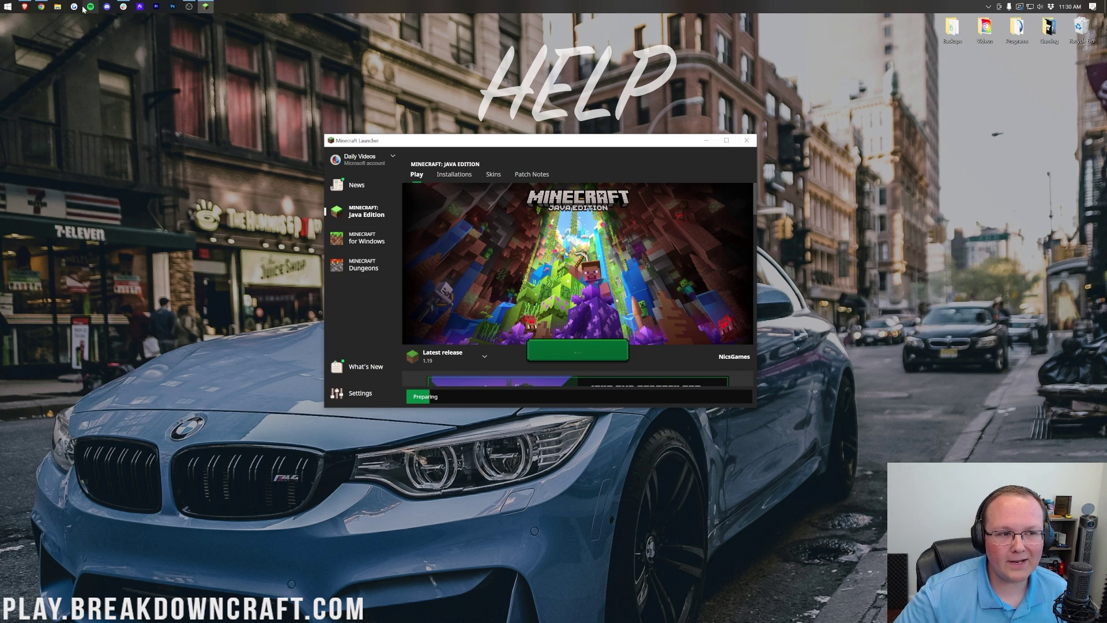
Look over the Java download and install guide and the Jarfix guide in the browser, ending on the Minecraft Launcher page
{"action": "left_click", "coordinate": [47, 6]}
{"action": "left_click", "coordinate": [154, 20]}
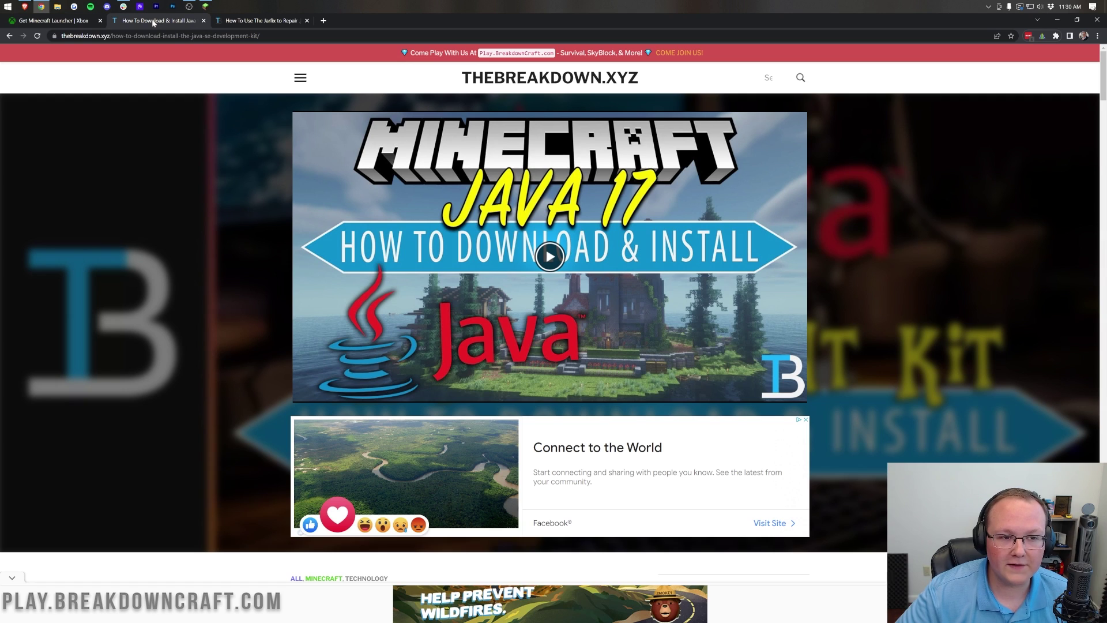
{"action": "left_click", "coordinate": [257, 25]}
{"action": "left_click", "coordinate": [133, 22]}
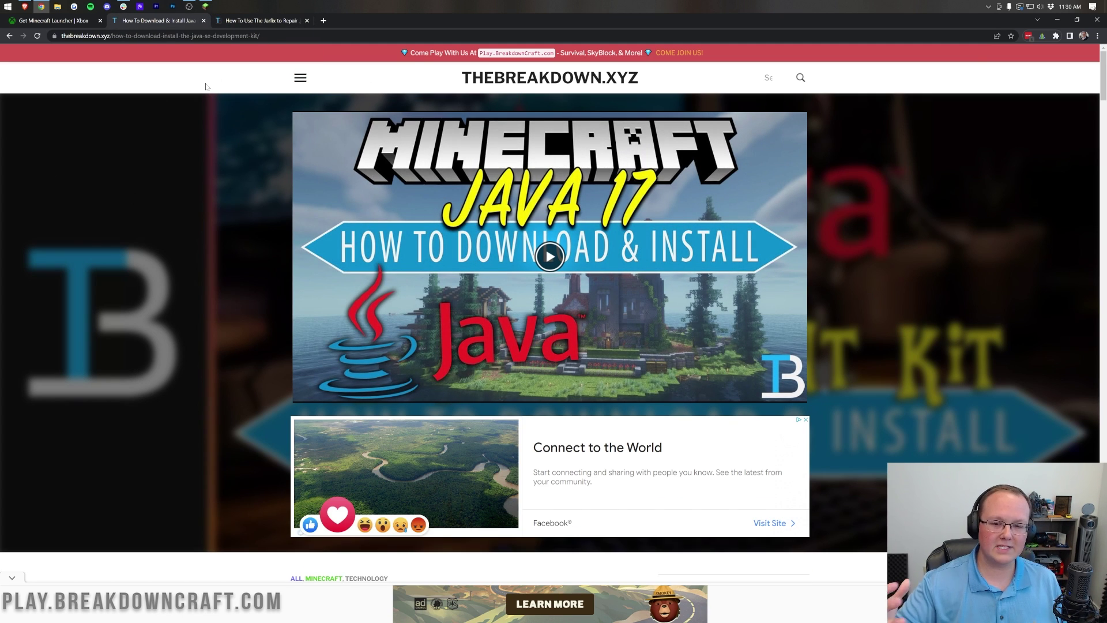
{"action": "left_click", "coordinate": [47, 22]}
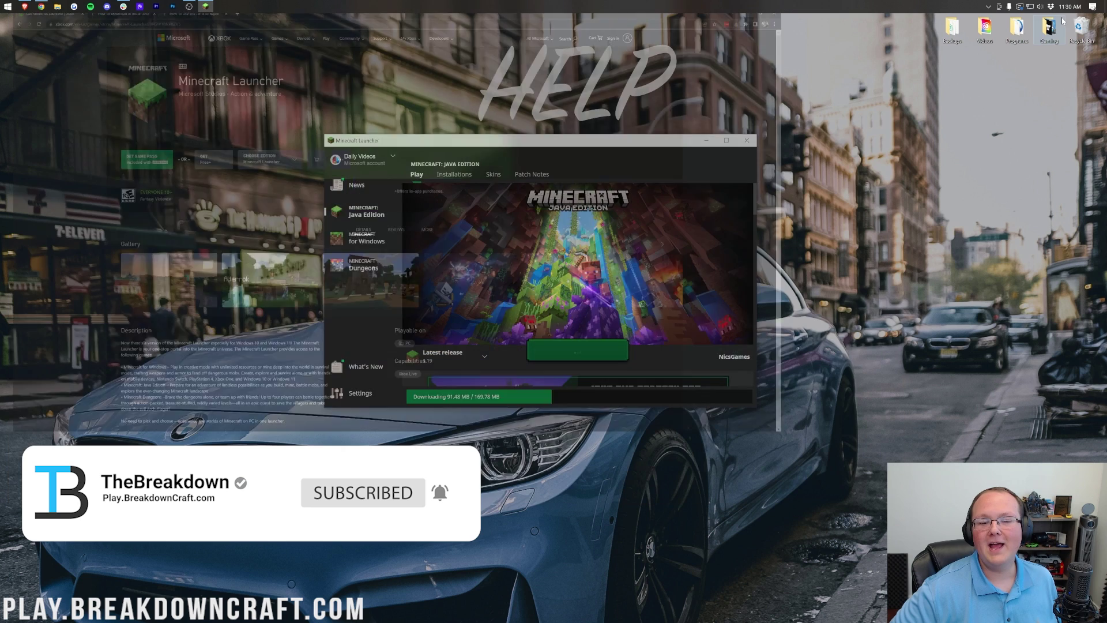